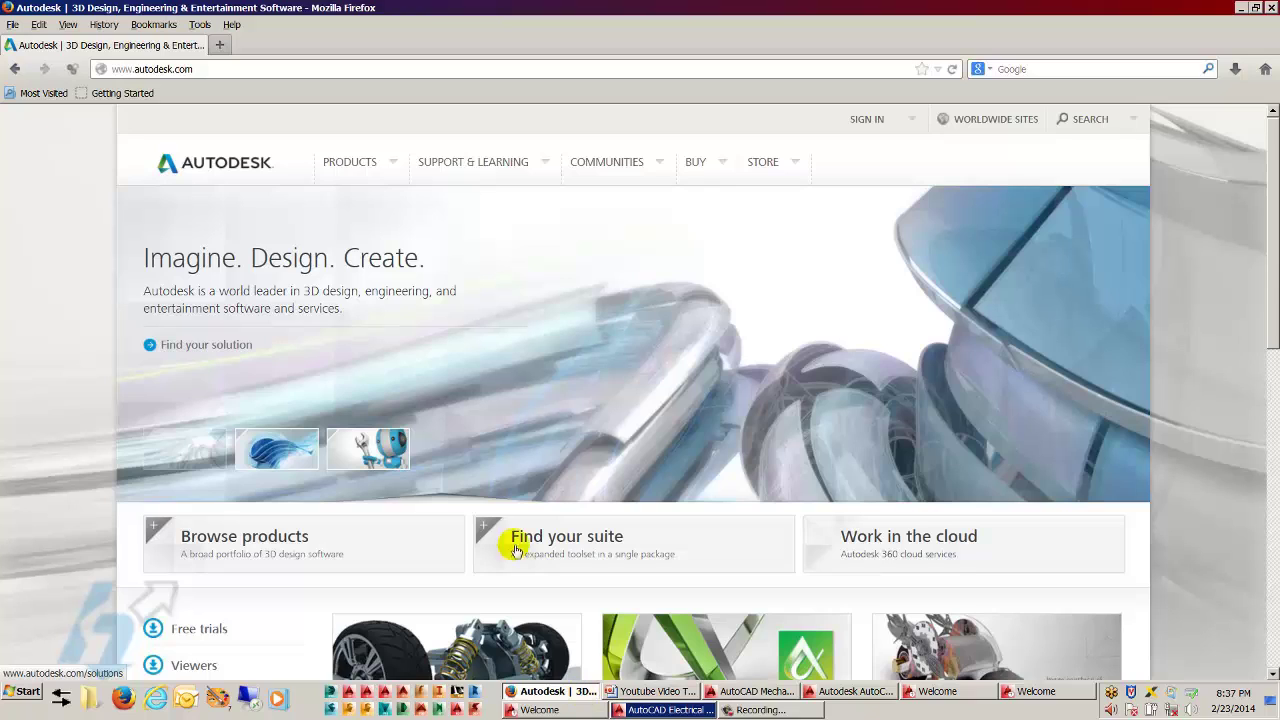
- Go to the All AutoCAD products page and scroll to the 'AutoCAD tailored to your work' list
{"action": "left_click", "coordinate": [364, 168]}
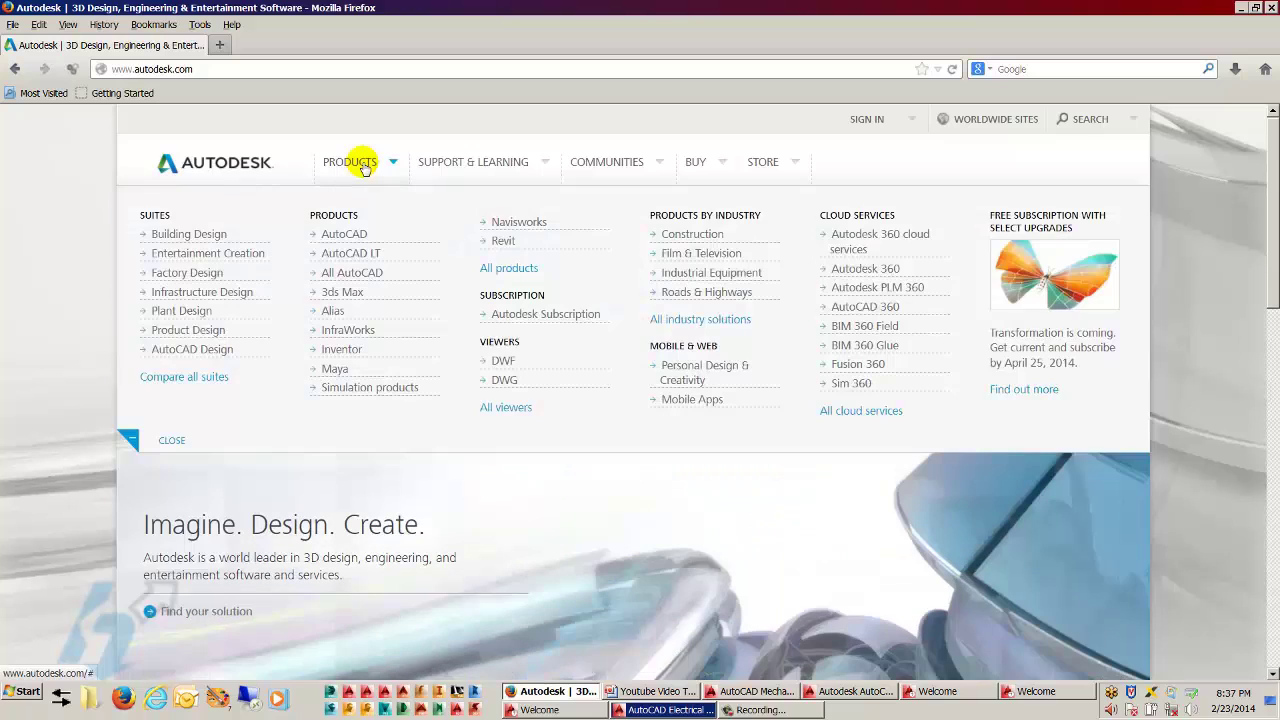
{"action": "left_click", "coordinate": [352, 275]}
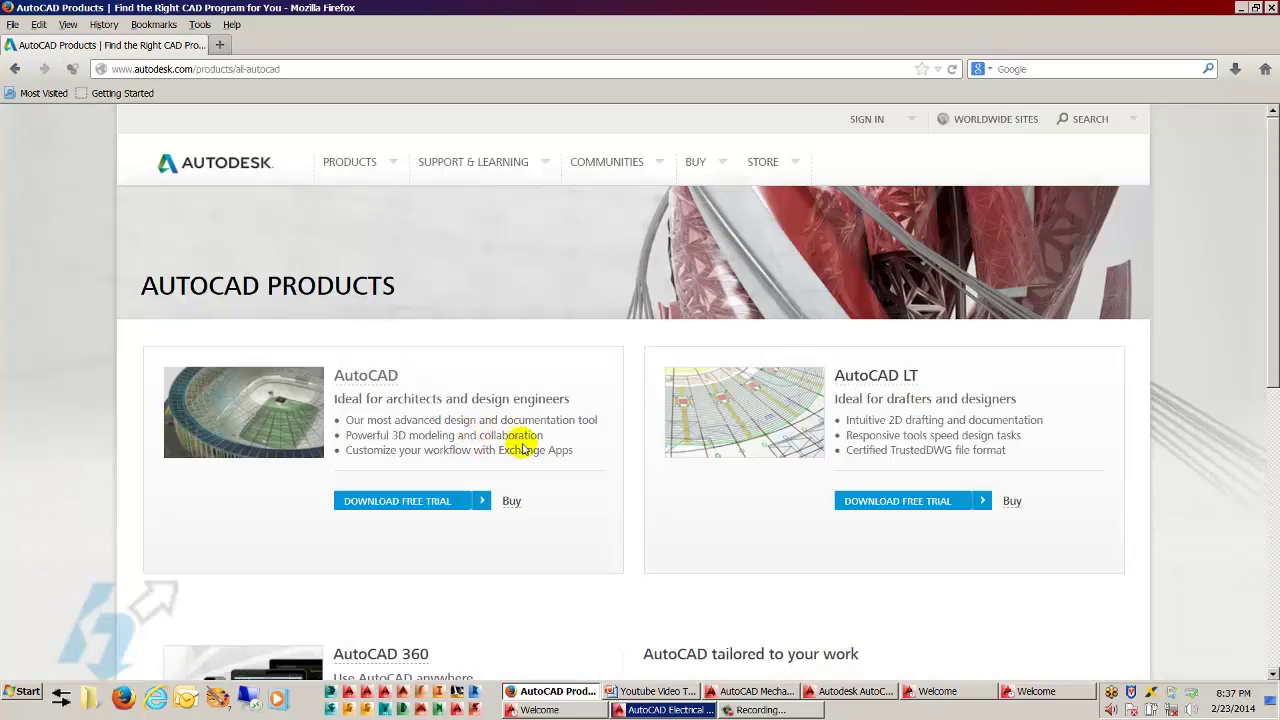
{"action": "scroll", "coordinate": [1176, 425], "scroll_direction": "down", "scroll_amount": 5}
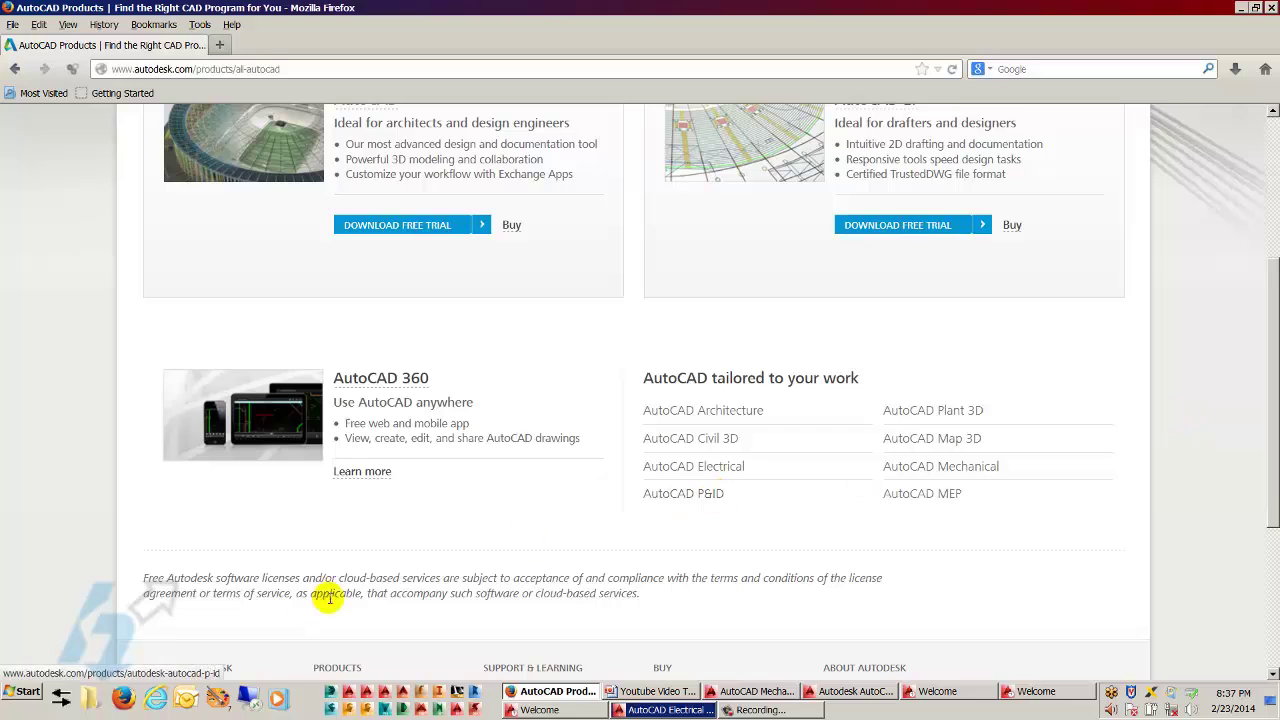
- Browse the Autodesk folder's AutoCAD Mechanical 2014 and AutoCAD Electrical 2014 shortcut folders in All Programs
{"action": "left_click", "coordinate": [15, 693]}
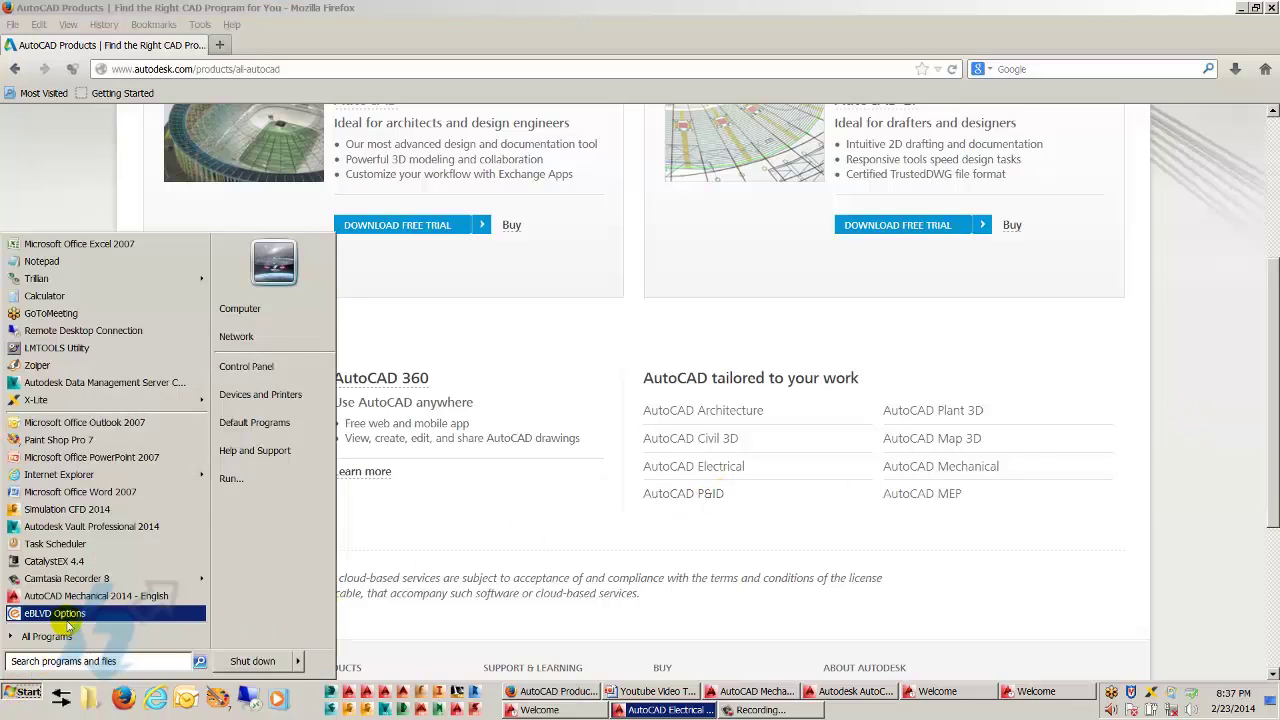
{"action": "left_click", "coordinate": [46, 636]}
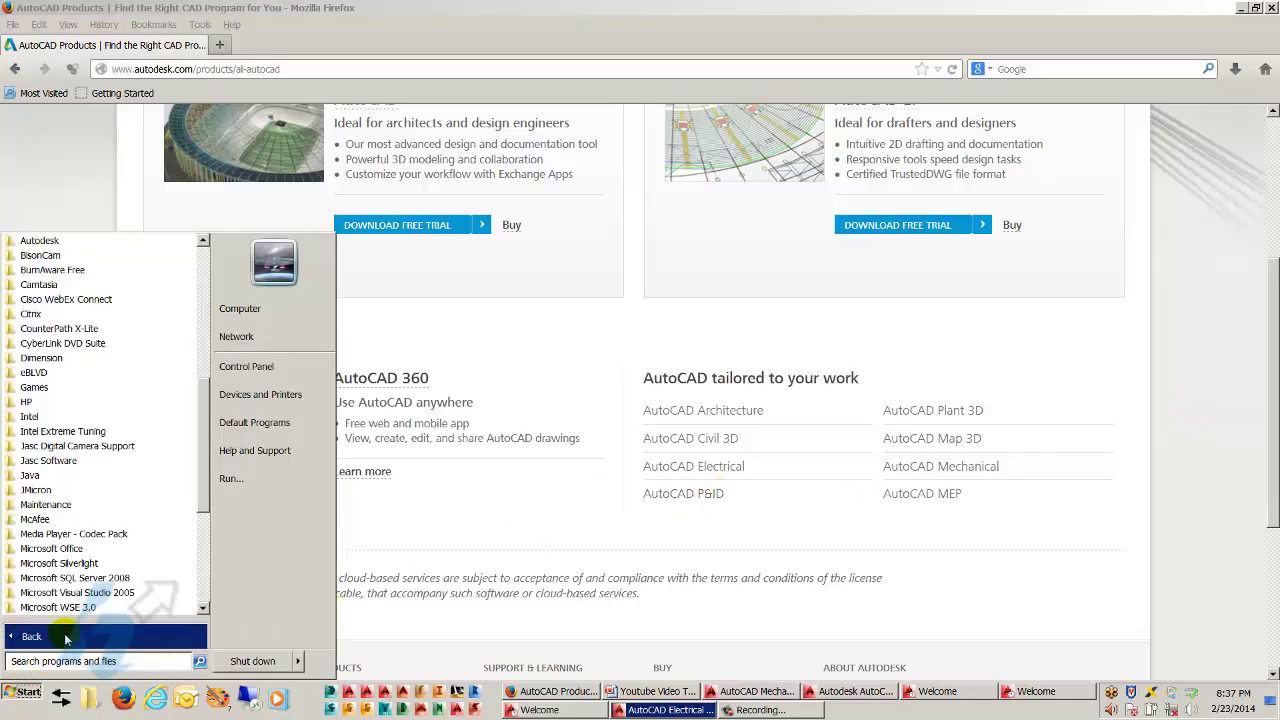
{"action": "left_click", "coordinate": [70, 242]}
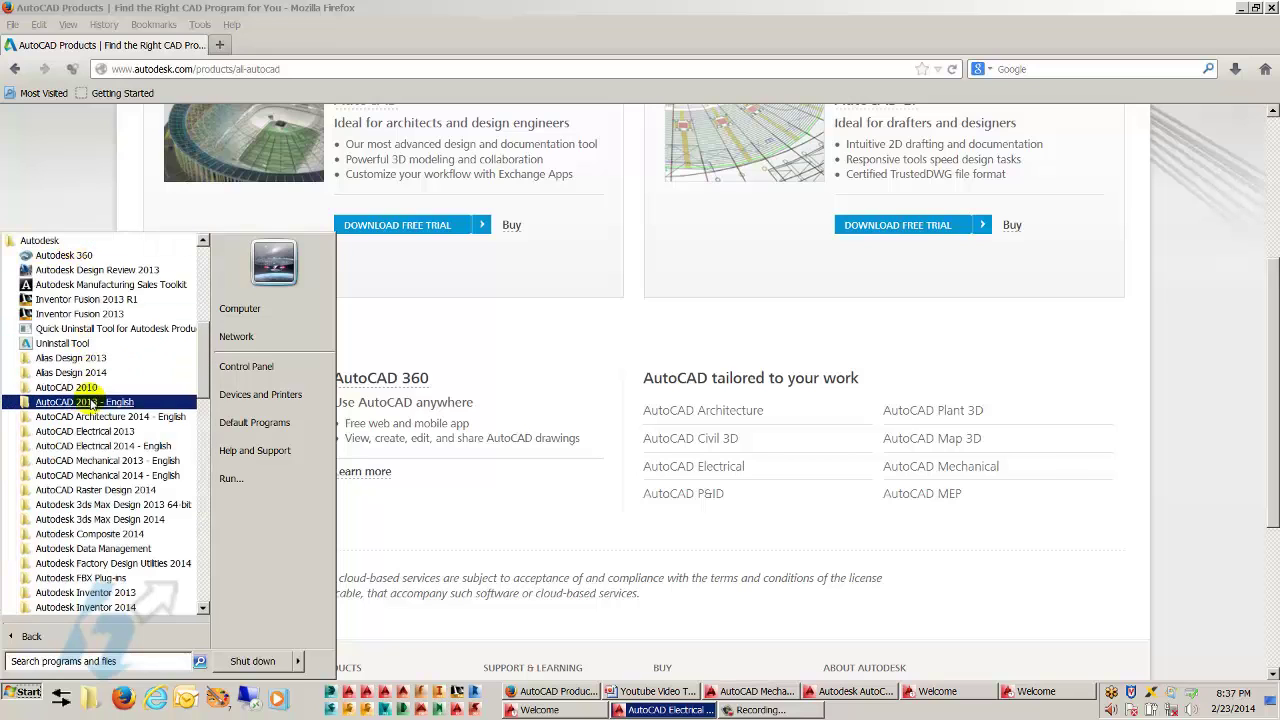
{"action": "scroll", "coordinate": [86, 390], "scroll_direction": "down", "scroll_amount": 2}
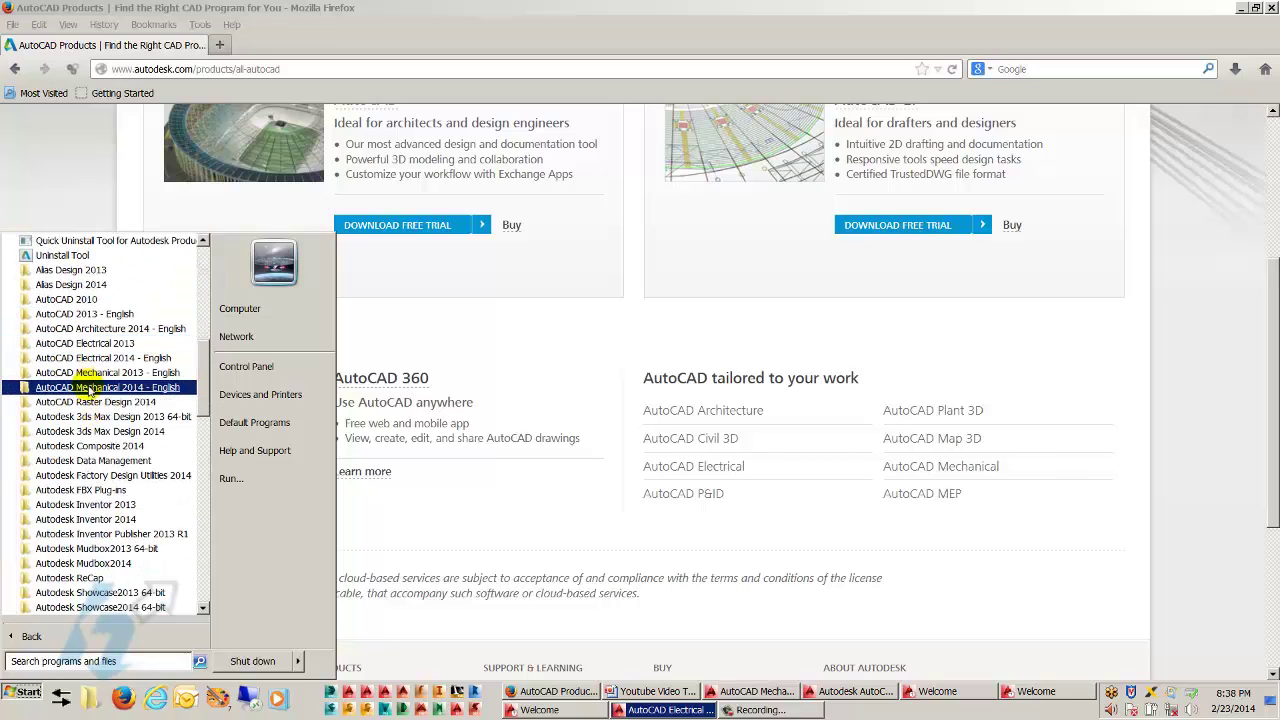
{"action": "left_click", "coordinate": [88, 388]}
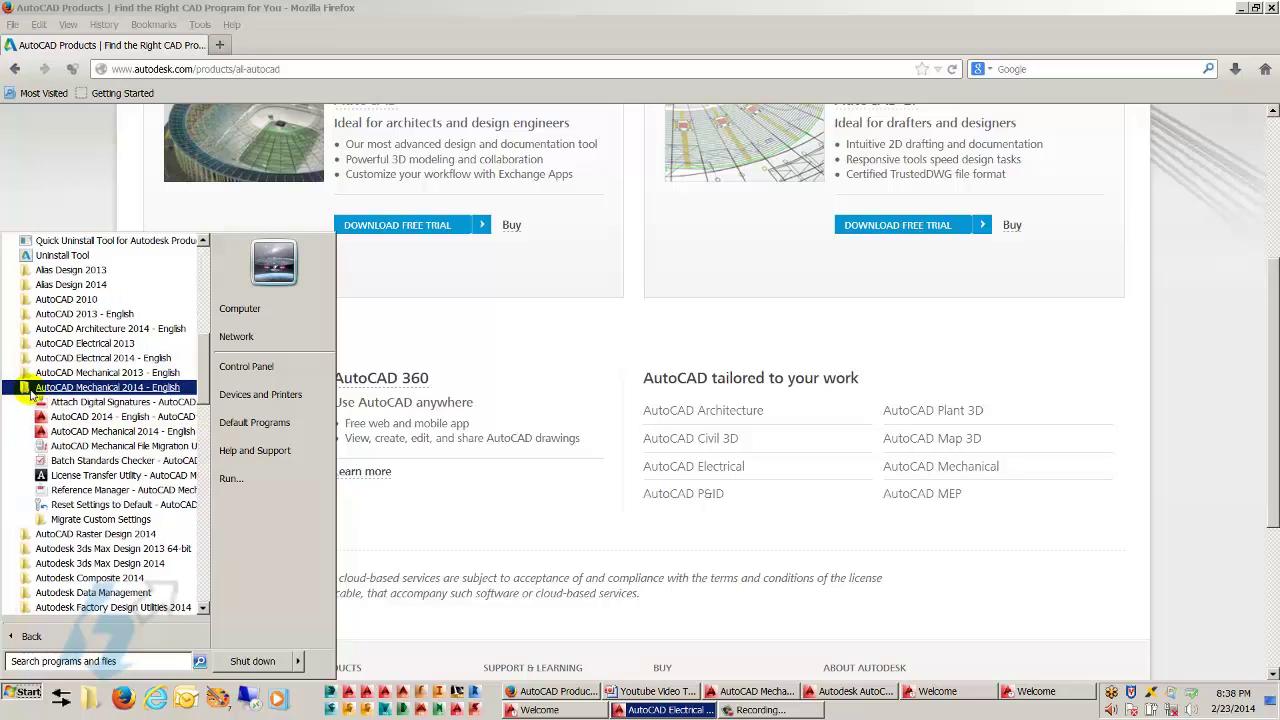
{"action": "left_click", "coordinate": [65, 358]}
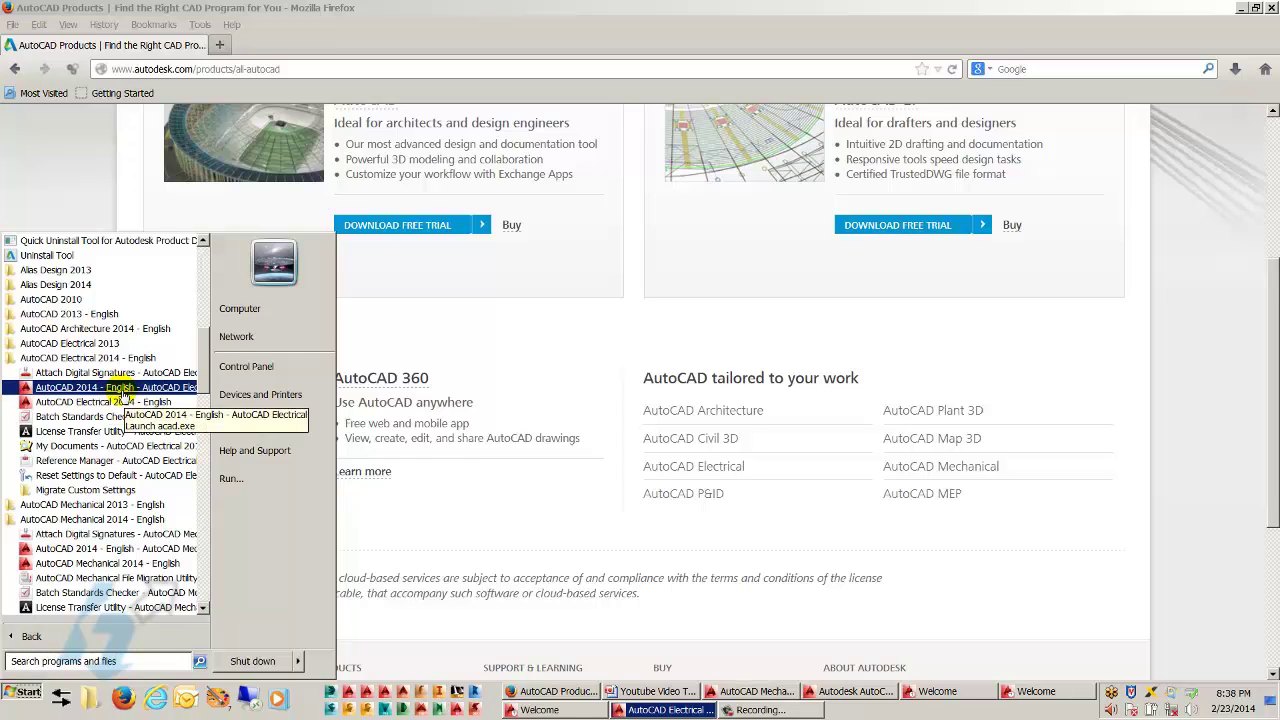
- Collapse the Mechanical folder, close the Start menu and bring AutoCAD Mechanical 2014 forward
{"action": "left_click", "coordinate": [88, 357]}
{"action": "left_click", "coordinate": [92, 387]}
{"action": "left_click", "coordinate": [92, 387]}
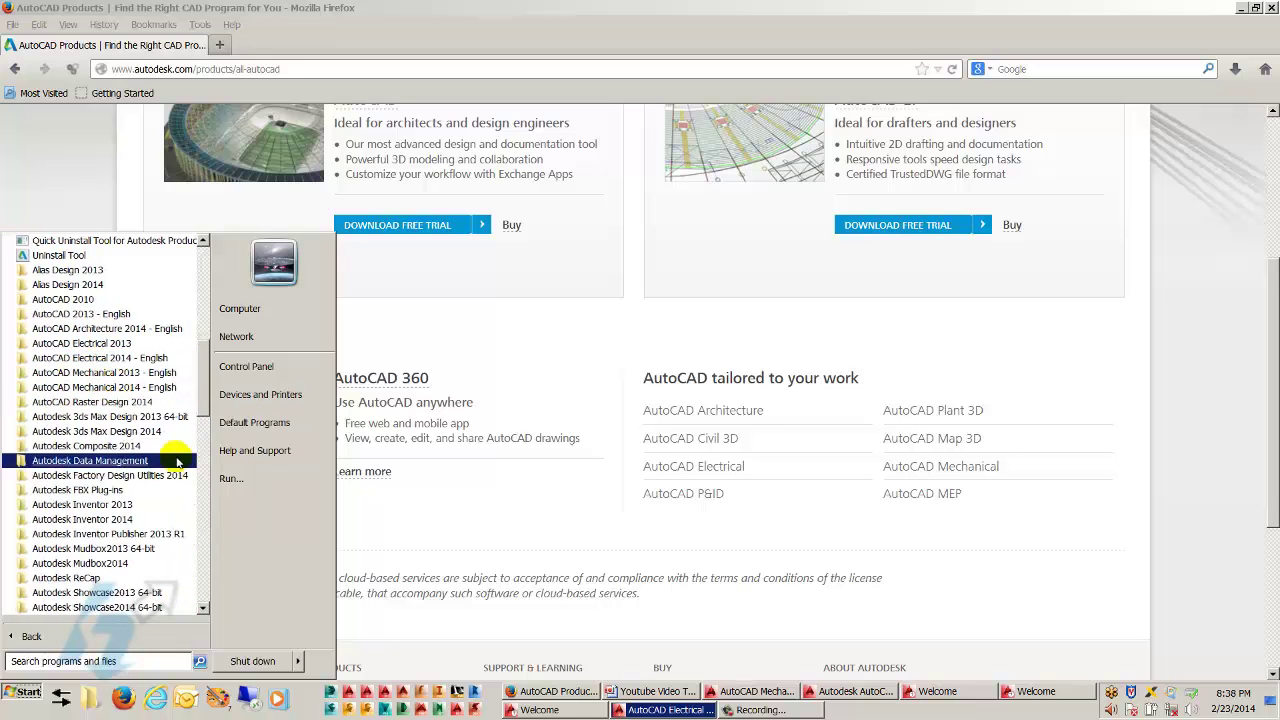
{"action": "left_click", "coordinate": [778, 692]}
{"action": "left_click", "coordinate": [778, 692]}
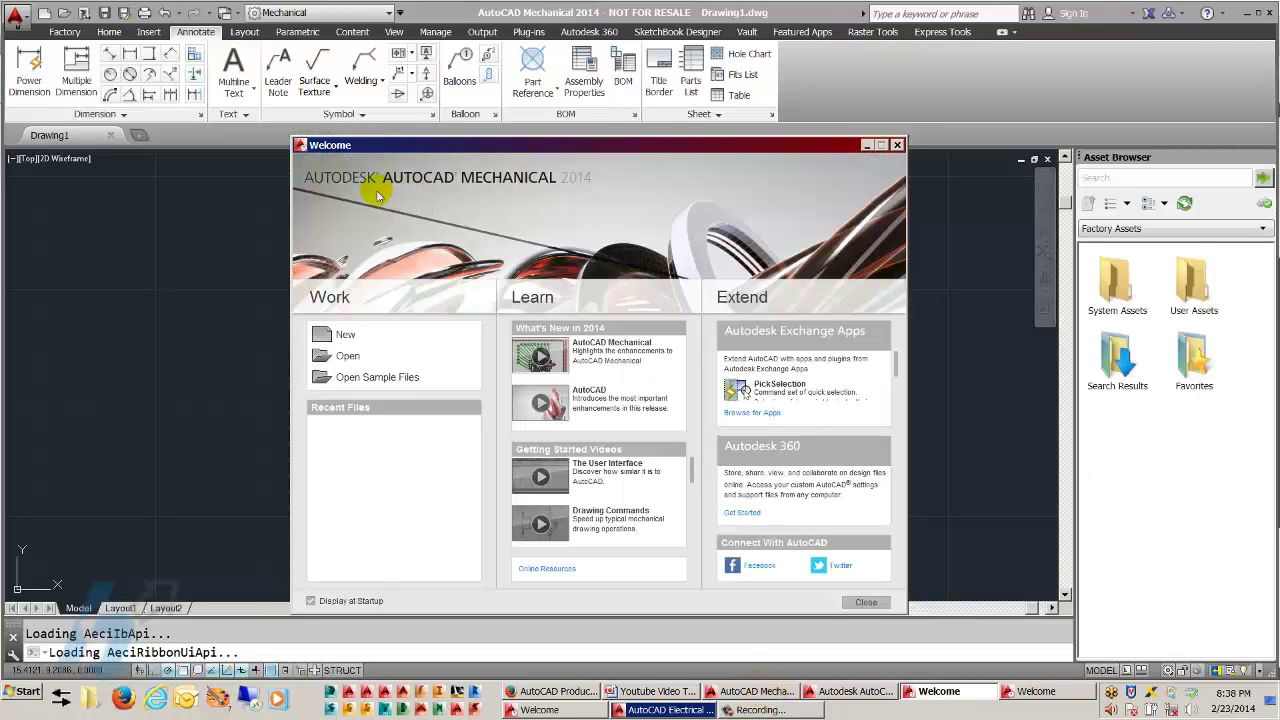
- Close Mechanical's Welcome screen, show the Home tab, then switch to AutoCAD Electrical 2014
{"action": "left_click", "coordinate": [897, 145]}
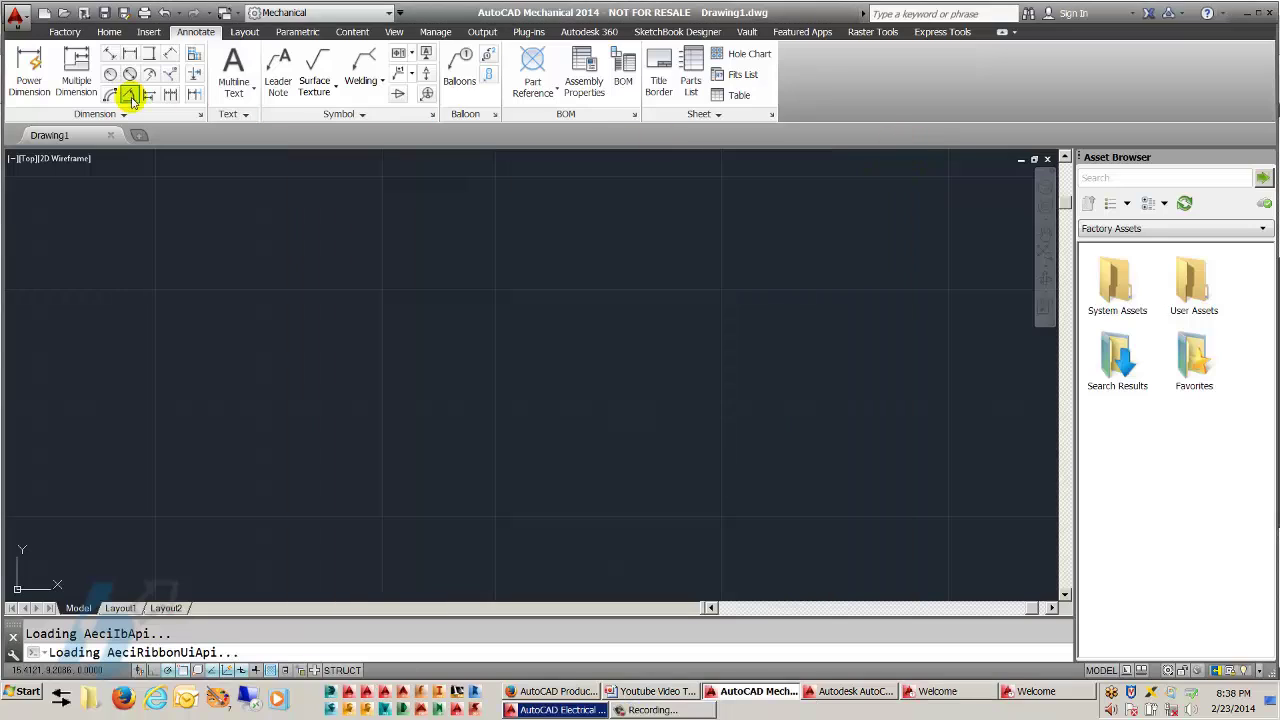
{"action": "left_click", "coordinate": [112, 31]}
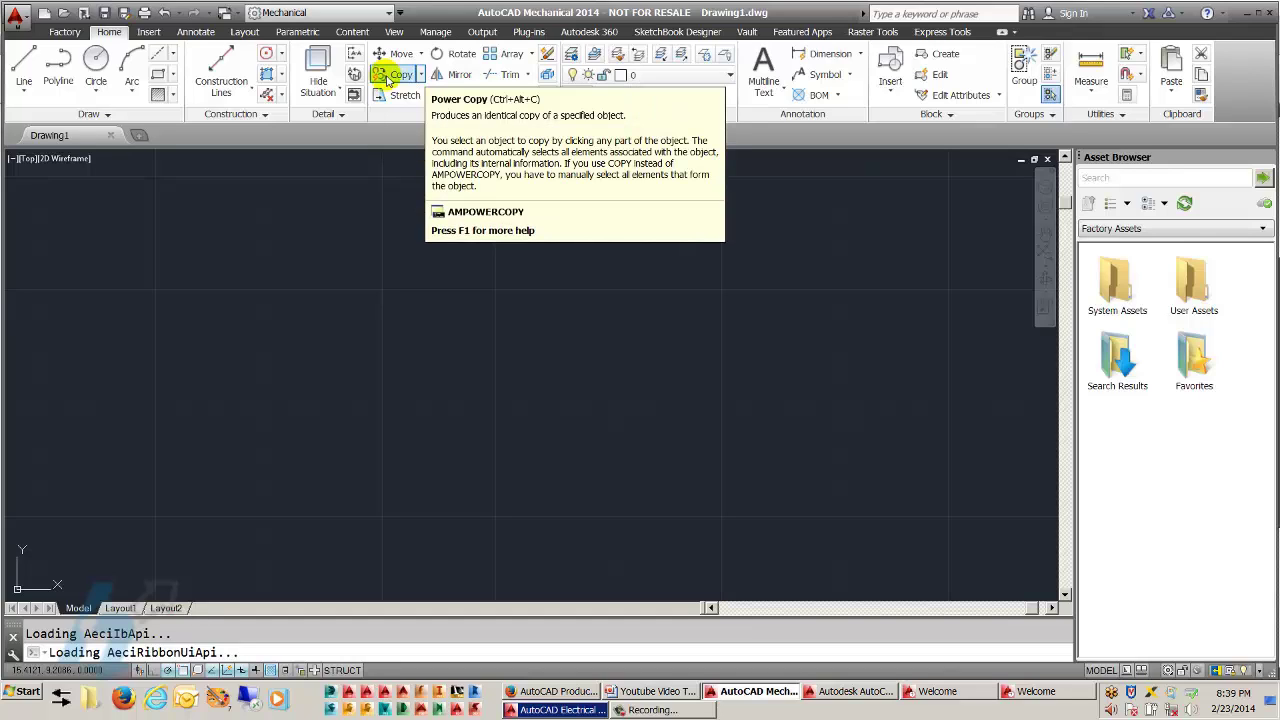
{"action": "left_click", "coordinate": [1030, 694]}
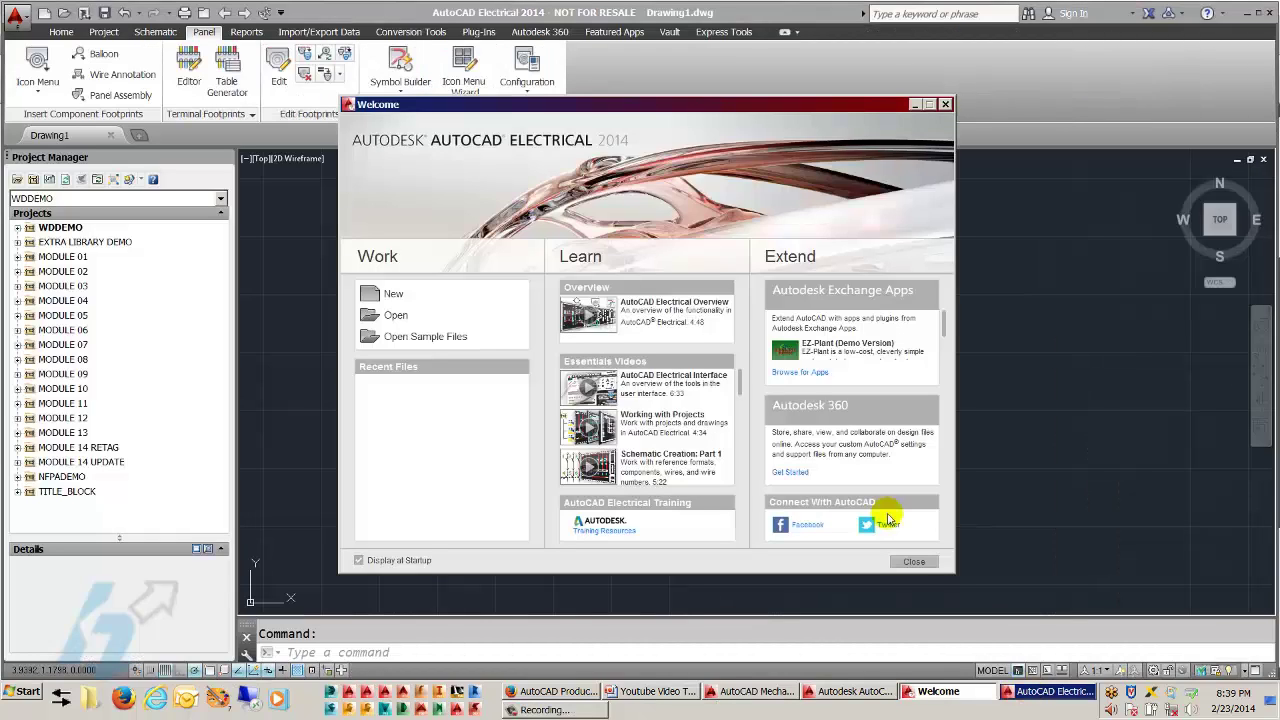
- Close Electrical's Welcome screen and view the Project, then Schematic ribbon tabs
{"action": "left_click", "coordinate": [945, 104]}
{"action": "left_click", "coordinate": [106, 32]}
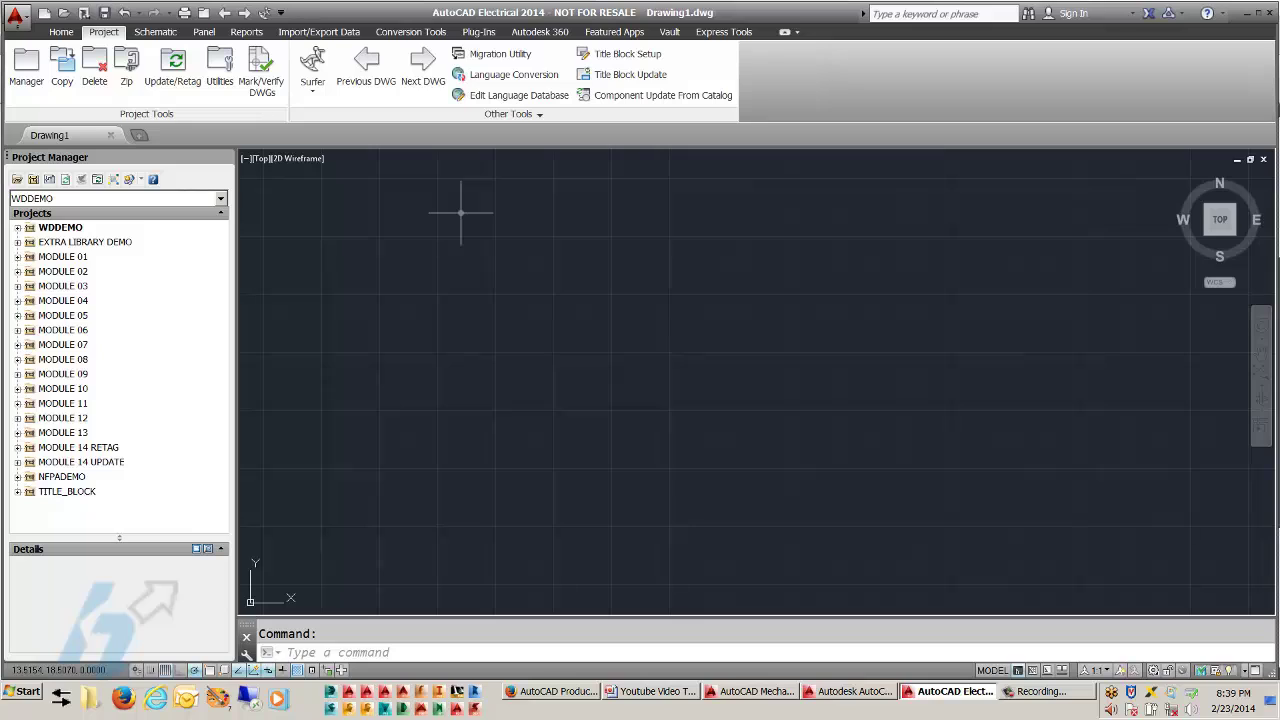
{"action": "left_click", "coordinate": [156, 32]}
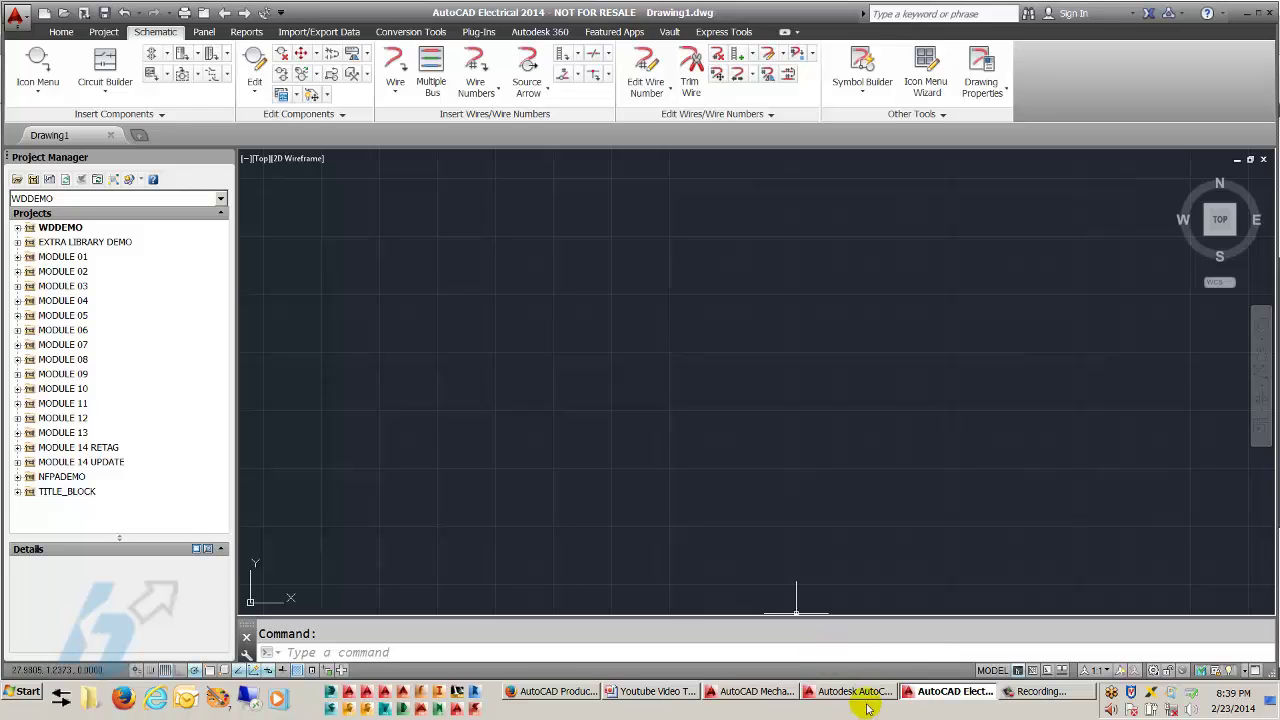
{"action": "mouse_move", "coordinate": [855, 692]}
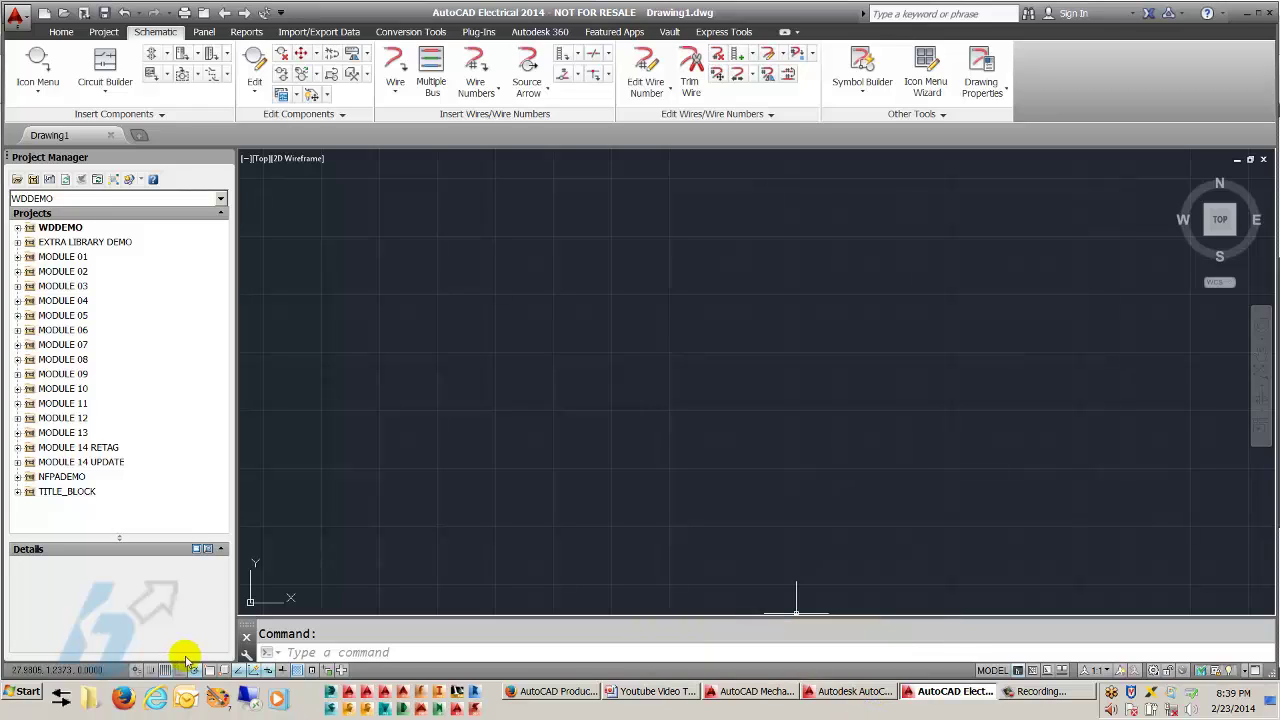
- Launch 'AutoCAD 2014 - English - AutoCAD Mechanical' from the AutoCAD Mechanical 2014 - English folder
{"action": "left_click", "coordinate": [14, 692]}
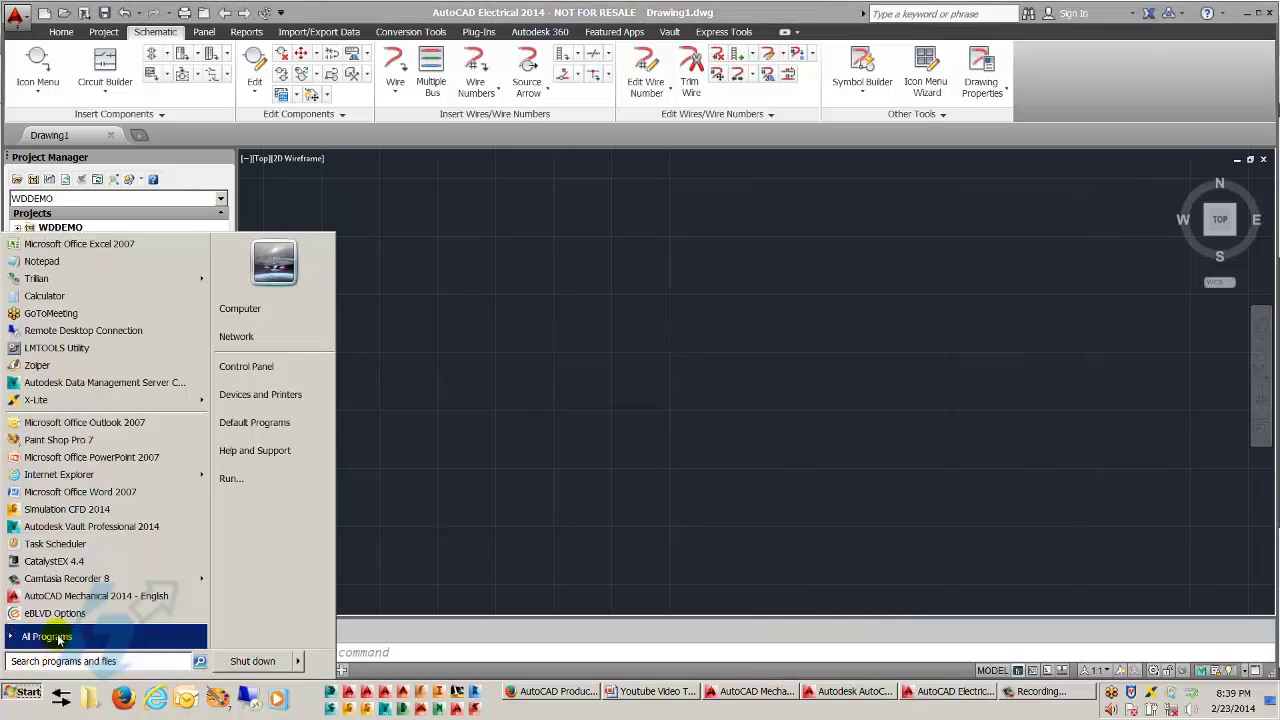
{"action": "left_click", "coordinate": [47, 636]}
{"action": "left_click", "coordinate": [80, 248]}
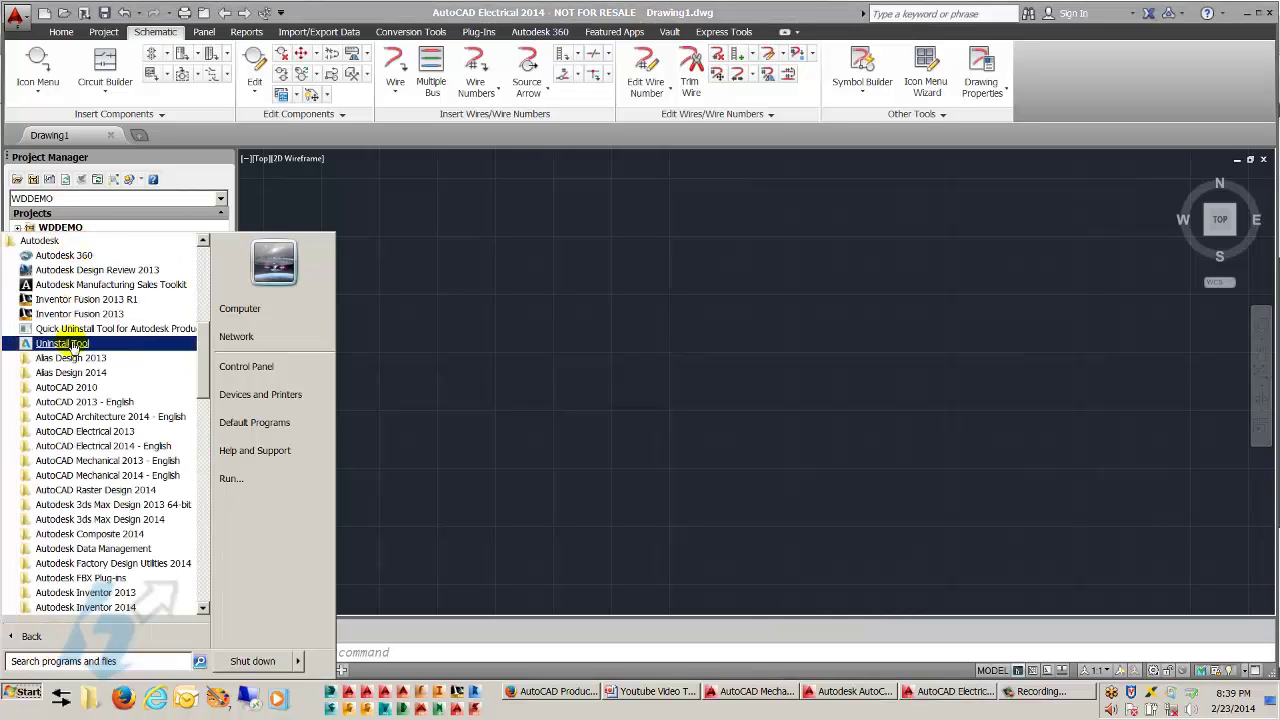
{"action": "left_click", "coordinate": [96, 476]}
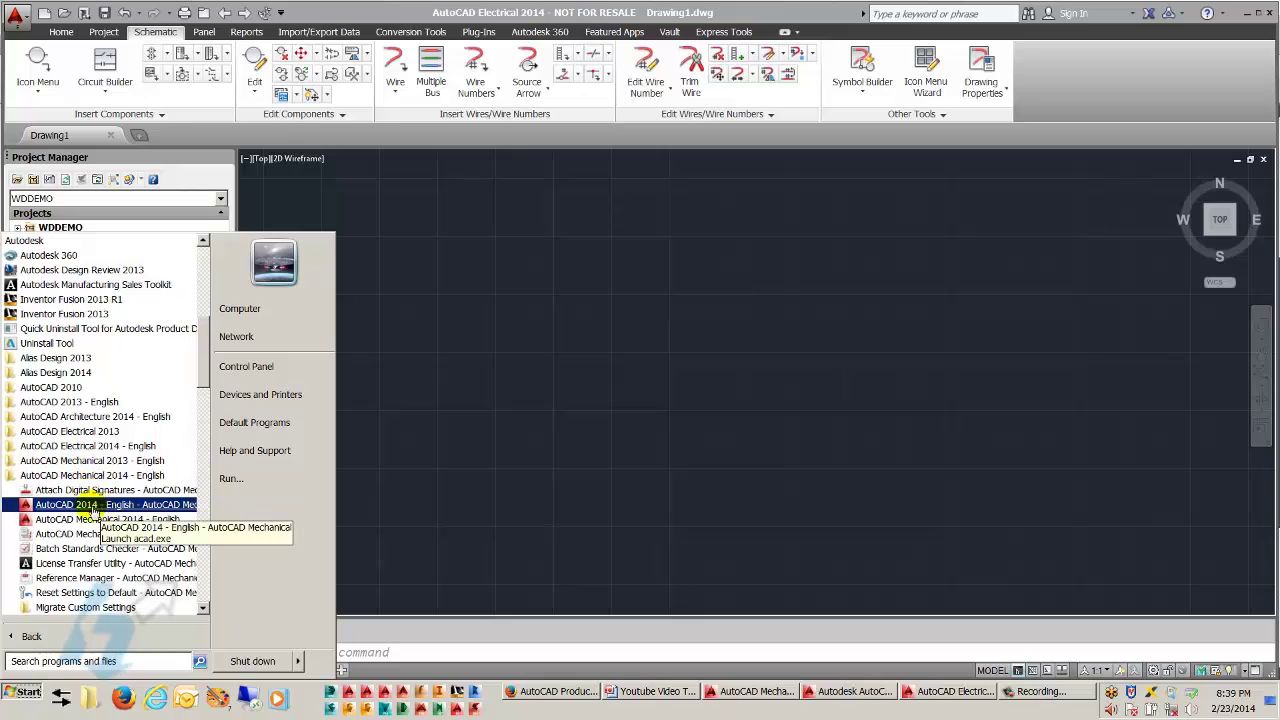
{"action": "left_click", "coordinate": [964, 572]}
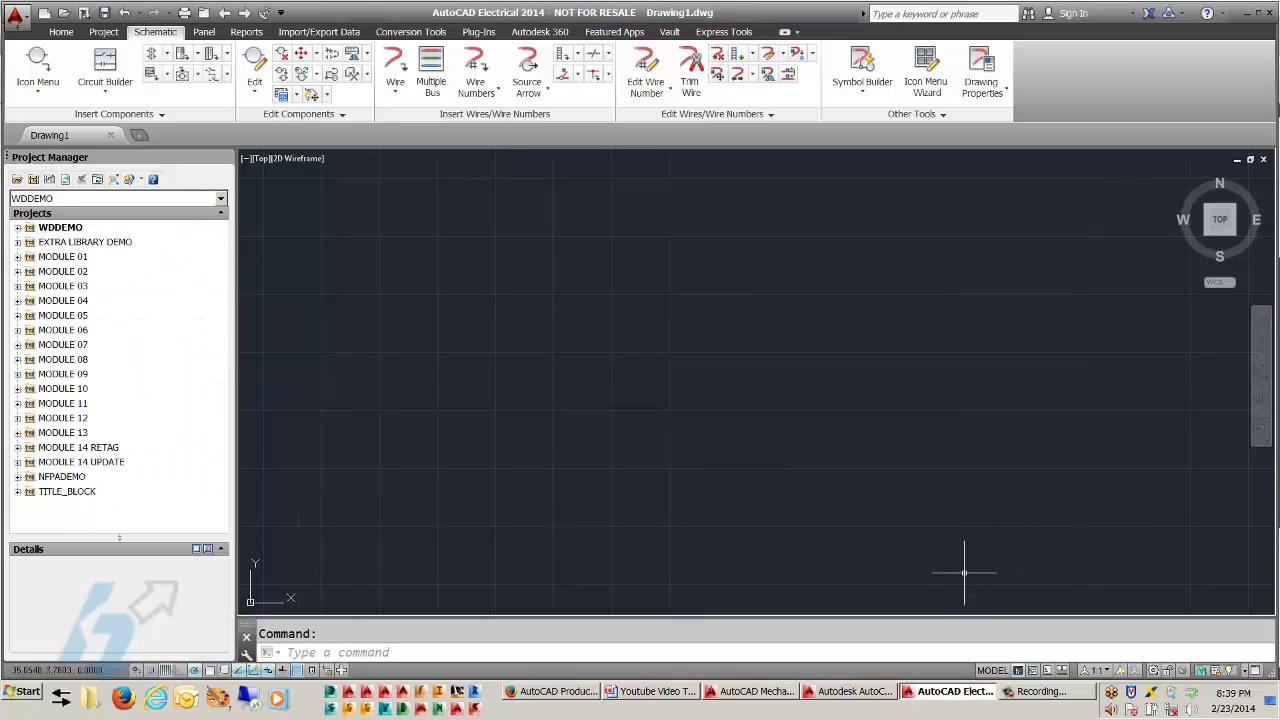
- Bring the new AutoCAD 2014 window forward, reopen its Welcome Screen from Help, then close it
{"action": "left_click", "coordinate": [845, 691]}
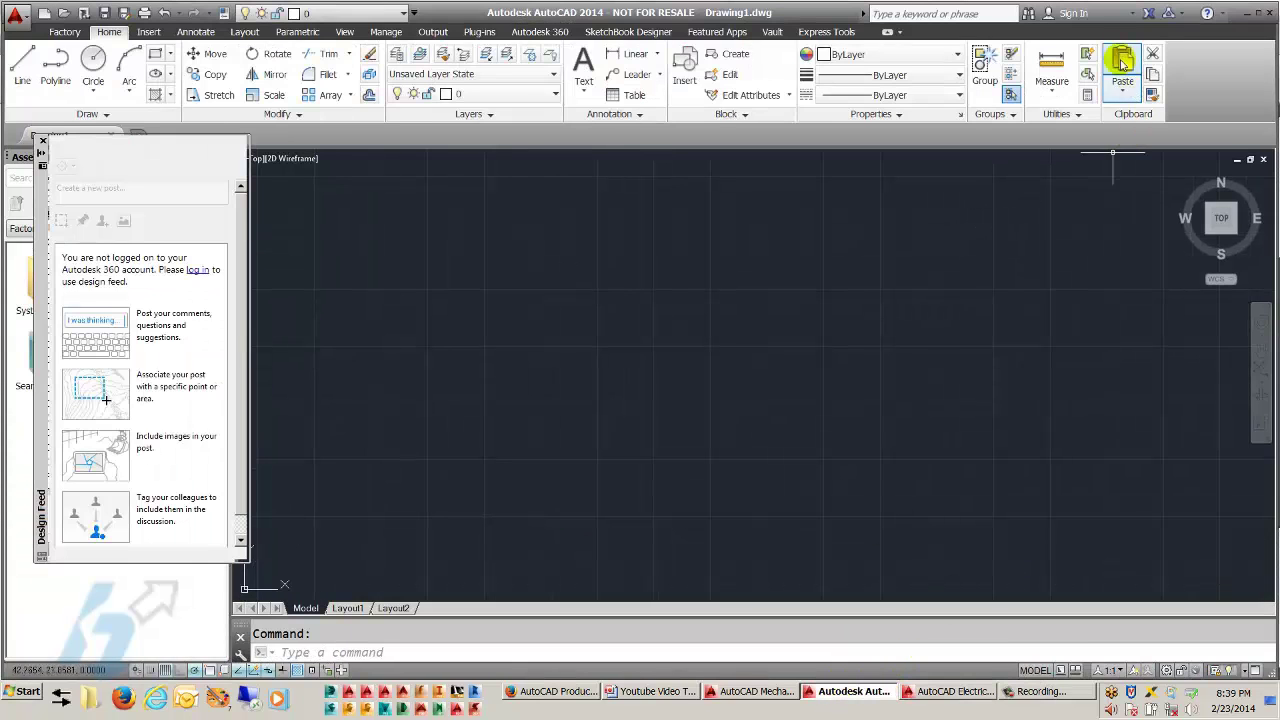
{"action": "left_click", "coordinate": [1223, 14]}
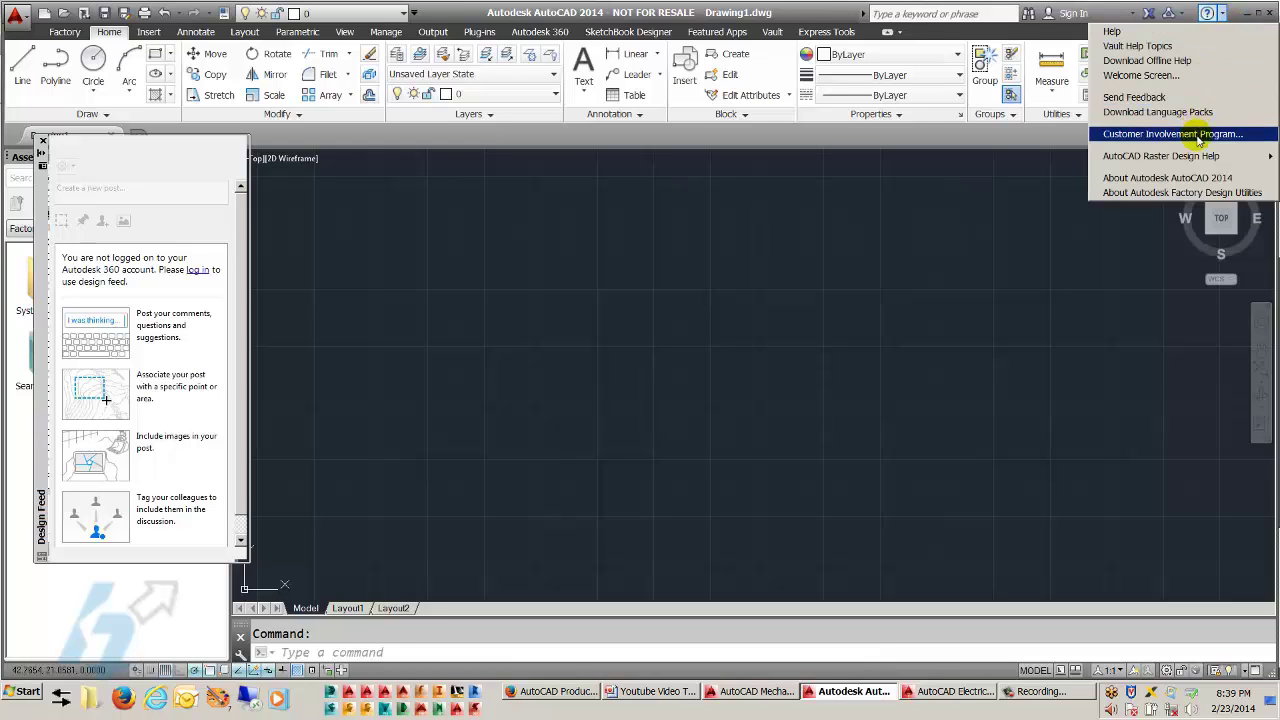
{"action": "left_click", "coordinate": [1138, 75]}
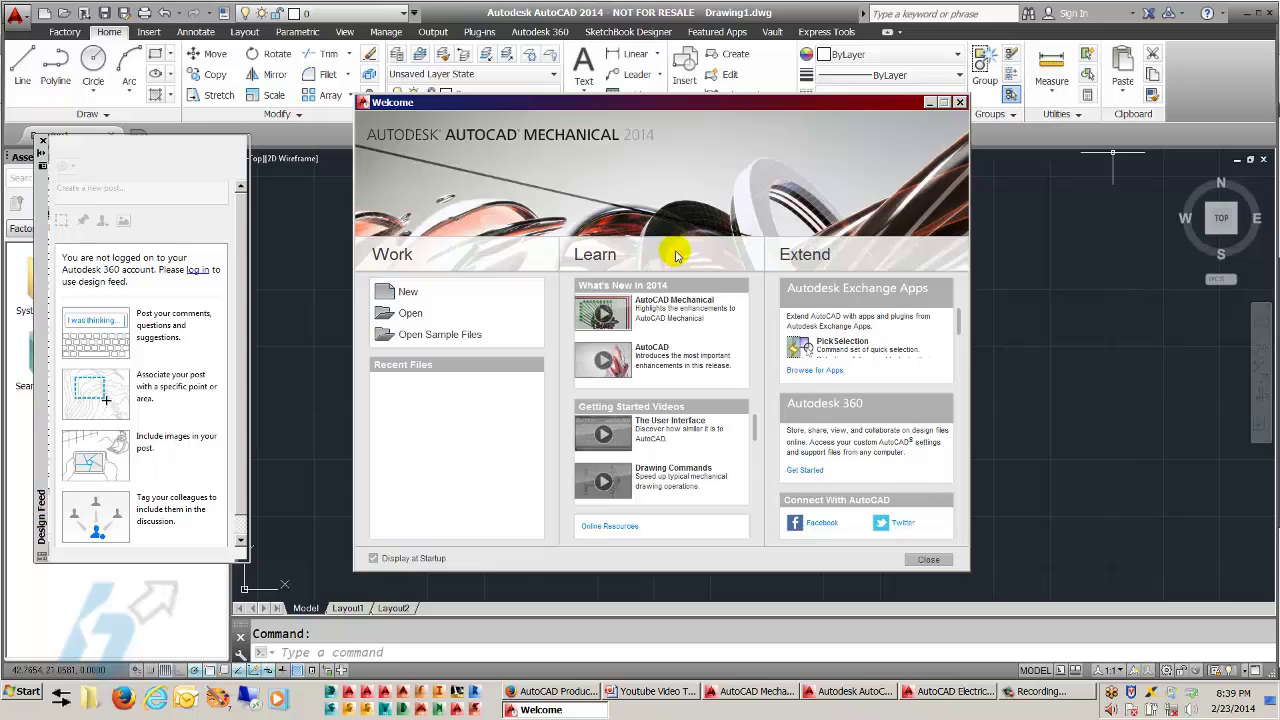
{"action": "left_click", "coordinate": [959, 102]}
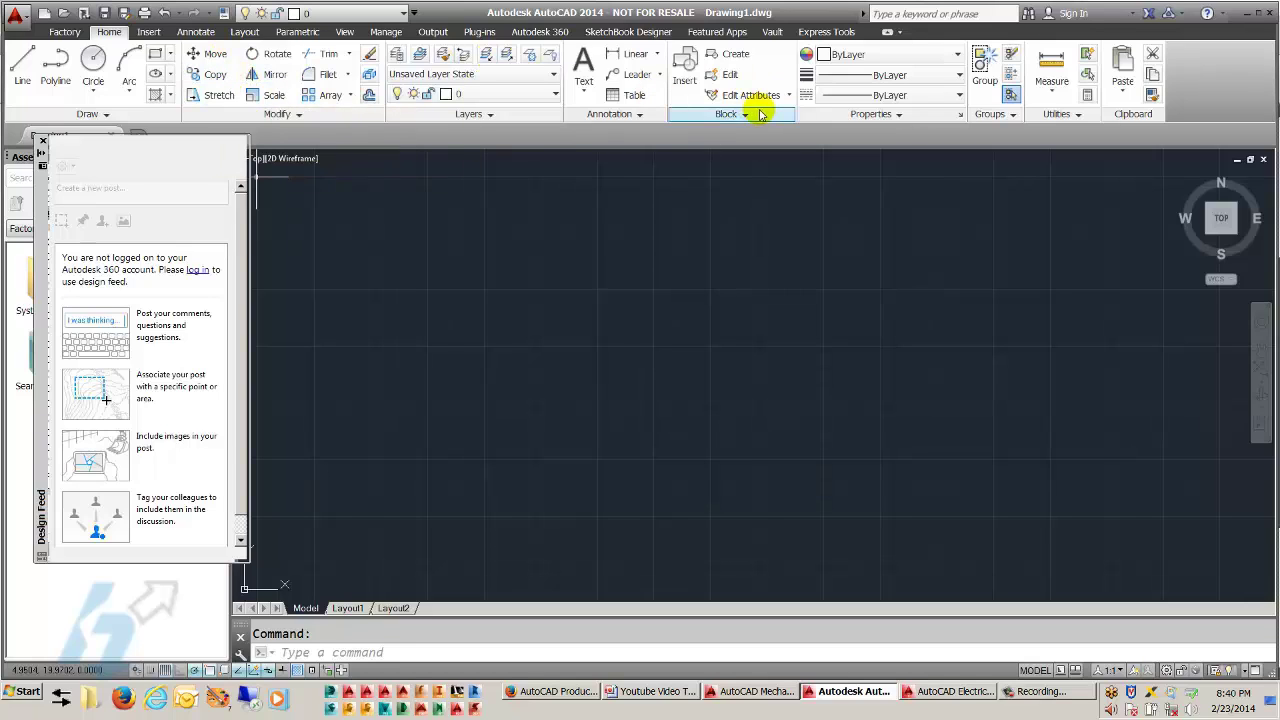
- Expand All Programs > Autodesk > AutoCAD Mechanical 2014 - English to show its AutoCAD 2014 shortcut
{"action": "left_click", "coordinate": [24, 691]}
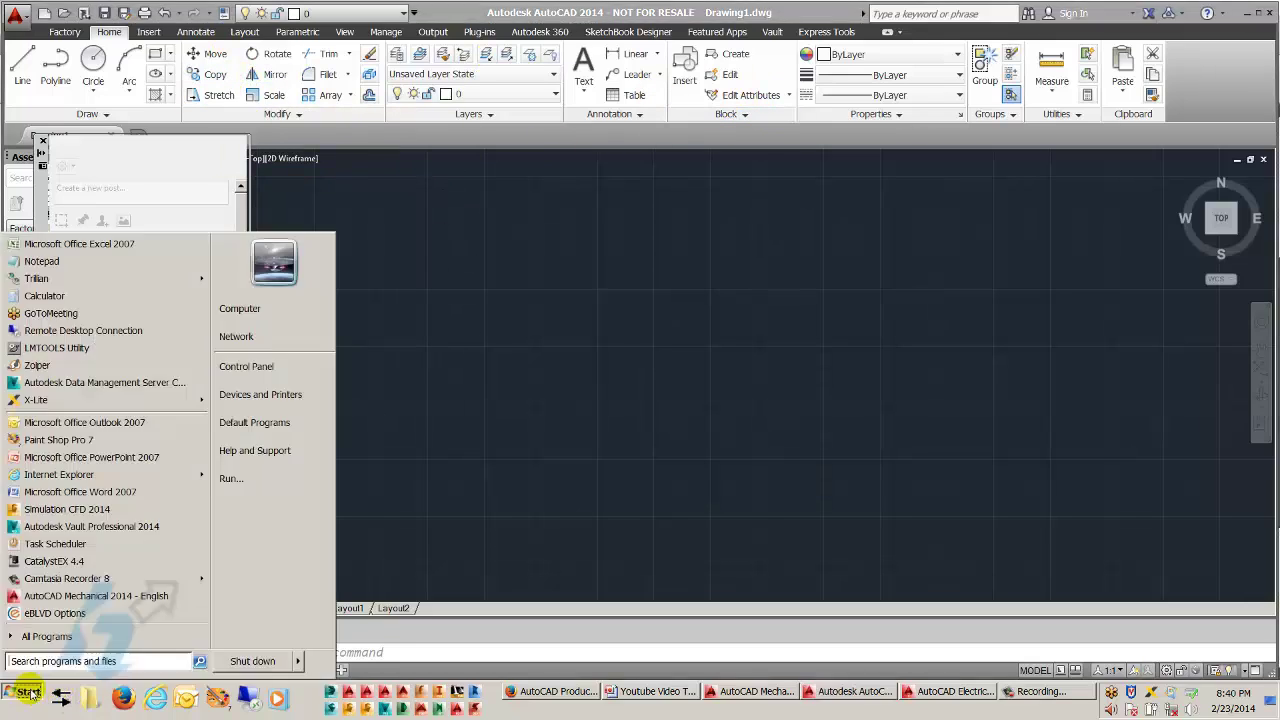
{"action": "left_click", "coordinate": [55, 634]}
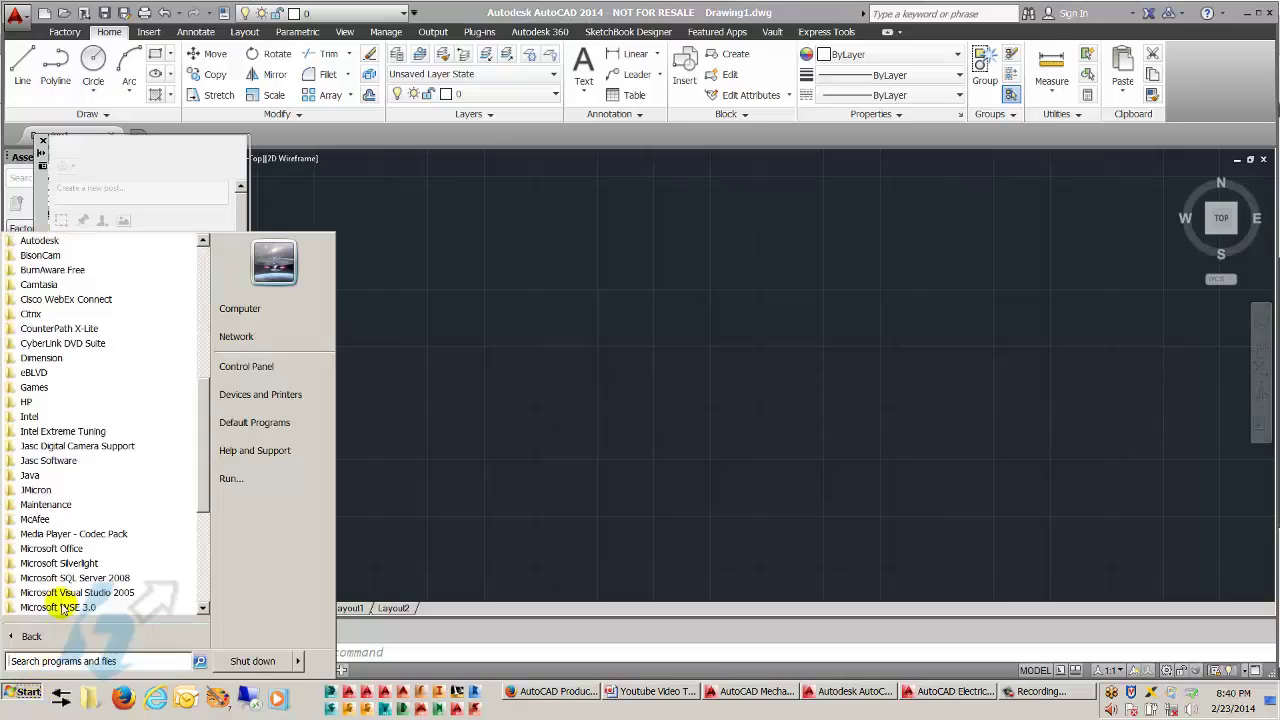
{"action": "left_click", "coordinate": [95, 243]}
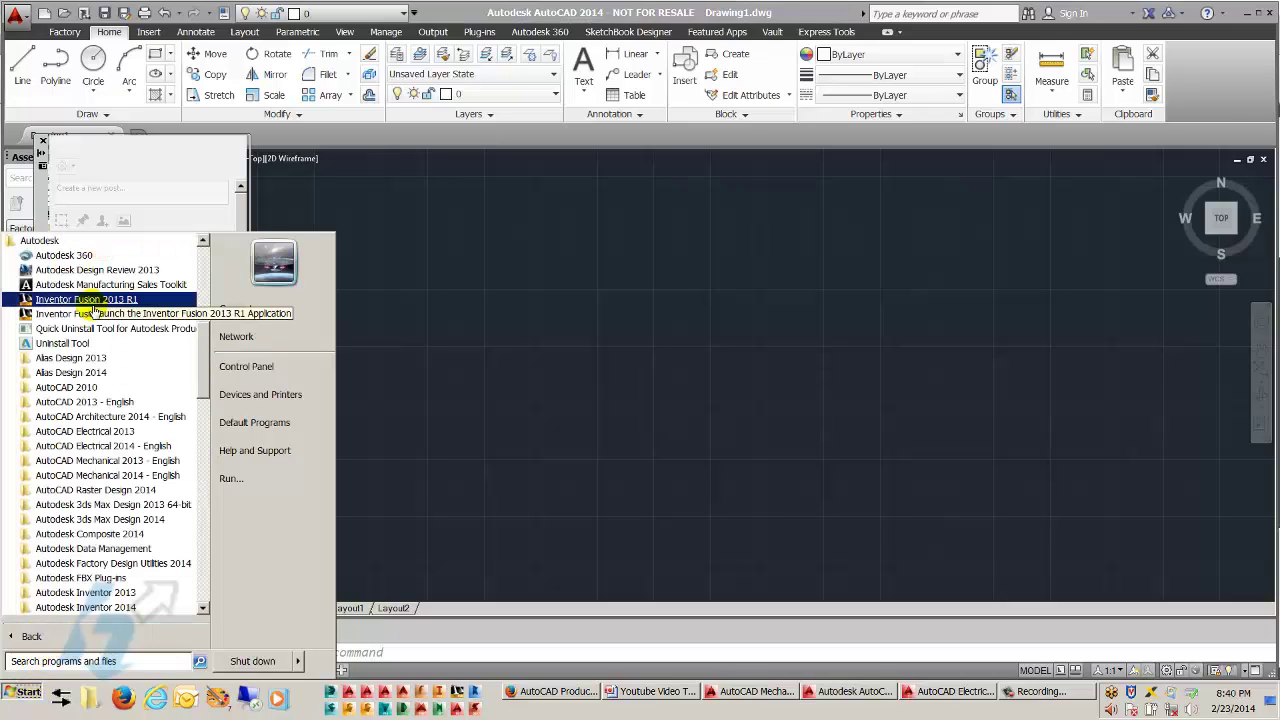
{"action": "left_click", "coordinate": [122, 477]}
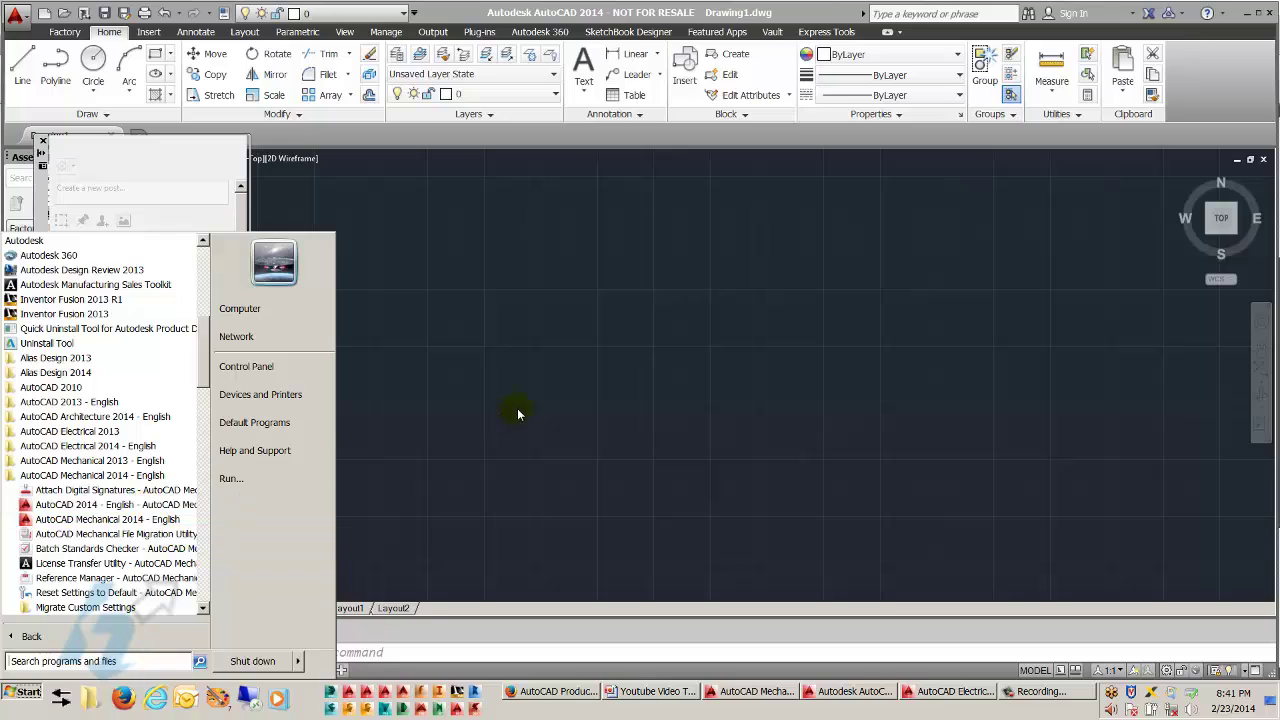
- Dismiss the Start menu to return to AutoCAD 2014's empty Drawing1
{"action": "left_click", "coordinate": [559, 411]}
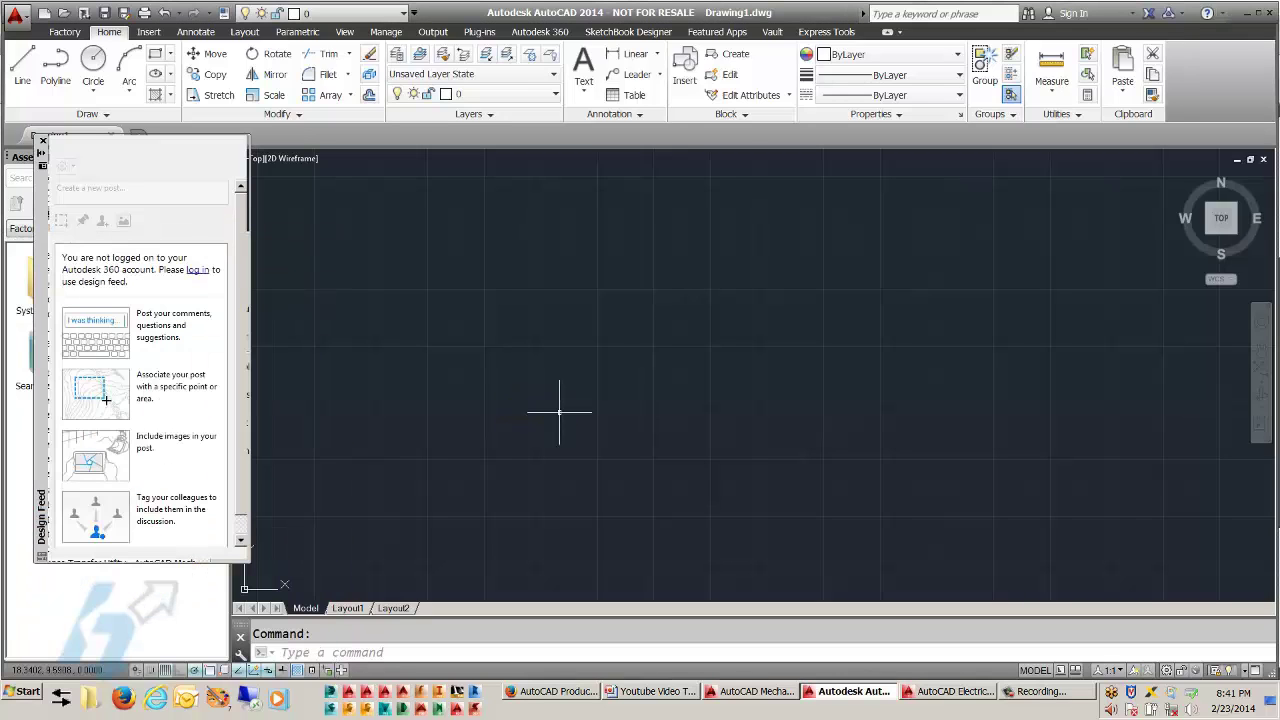